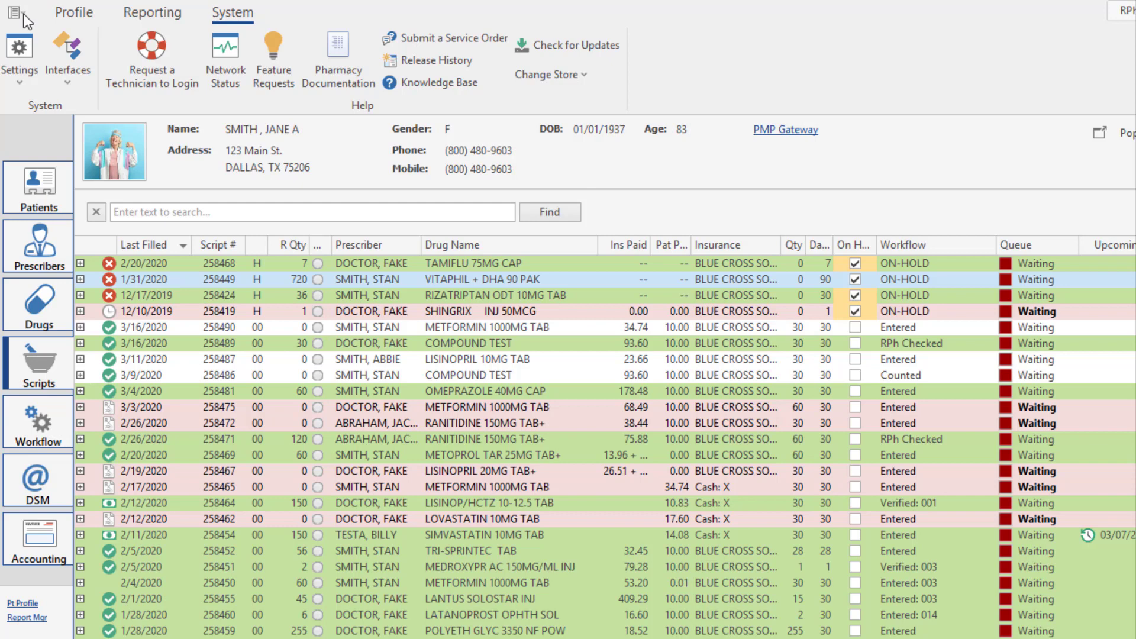
- Open RxAlert Messaging and bring up its settings
{"action": "left_click", "coordinate": [18, 12]}
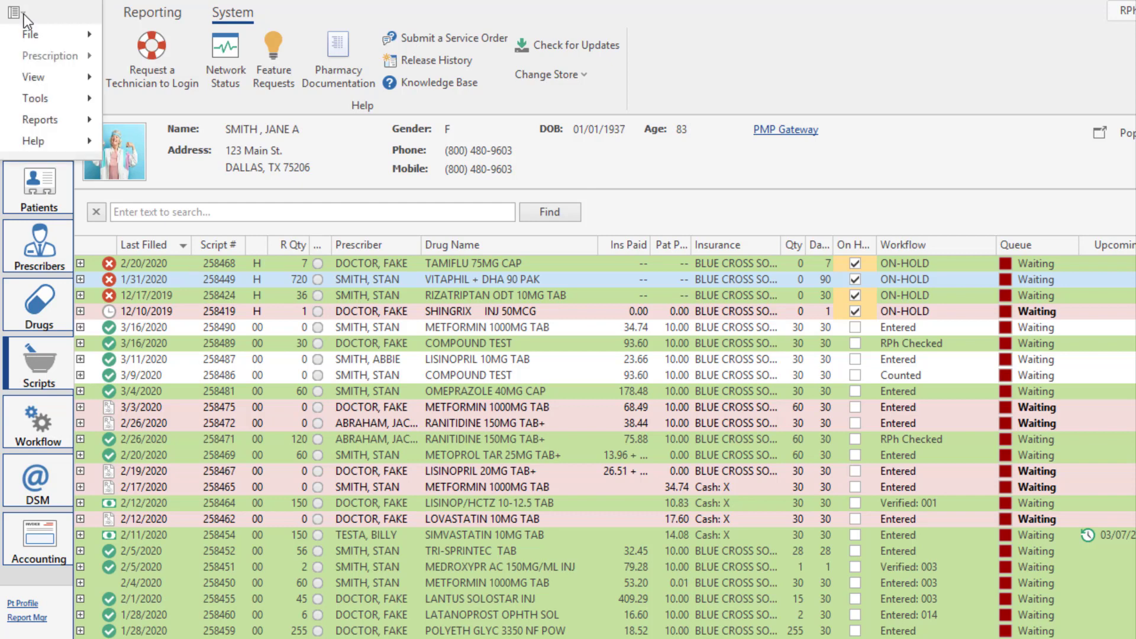
{"action": "mouse_move", "coordinate": [62, 94]}
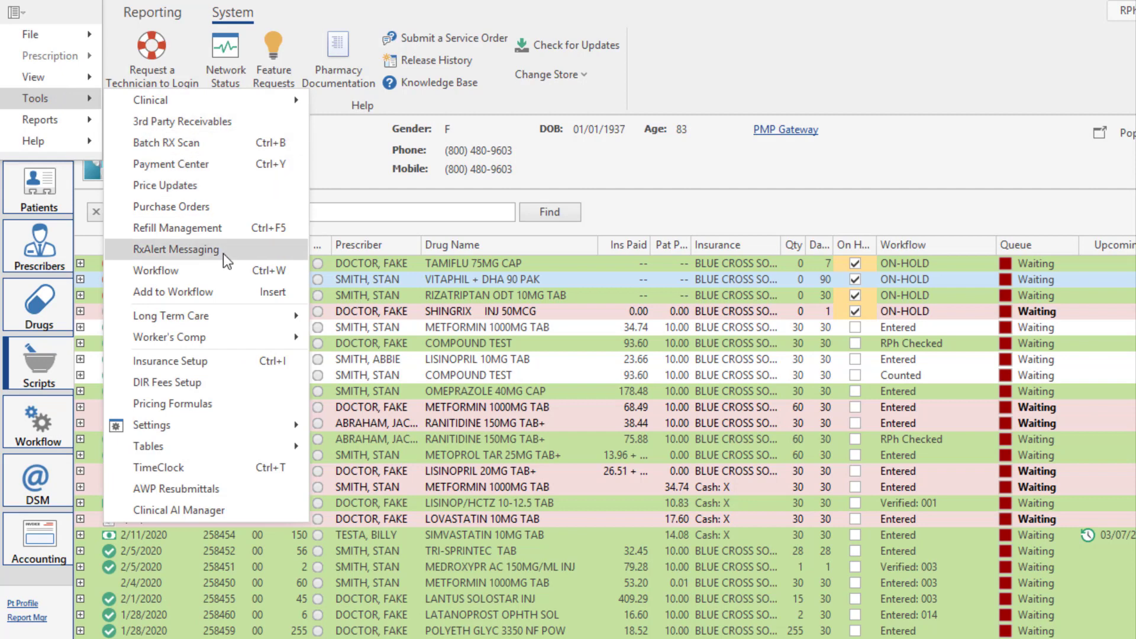
{"action": "left_click", "coordinate": [250, 260]}
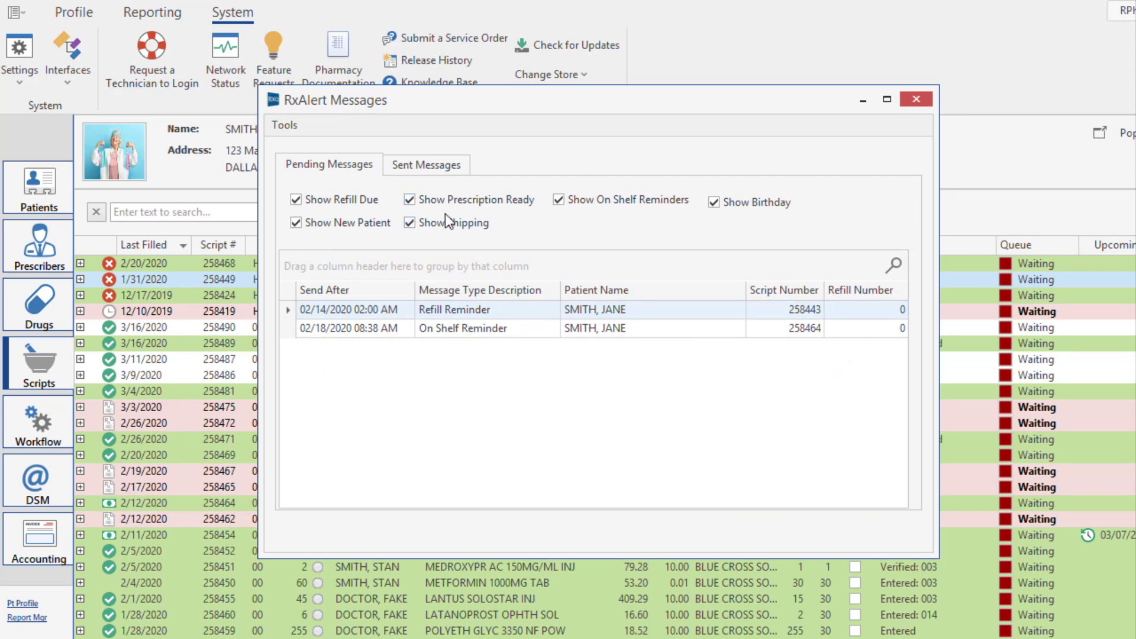
{"action": "left_click", "coordinate": [296, 127]}
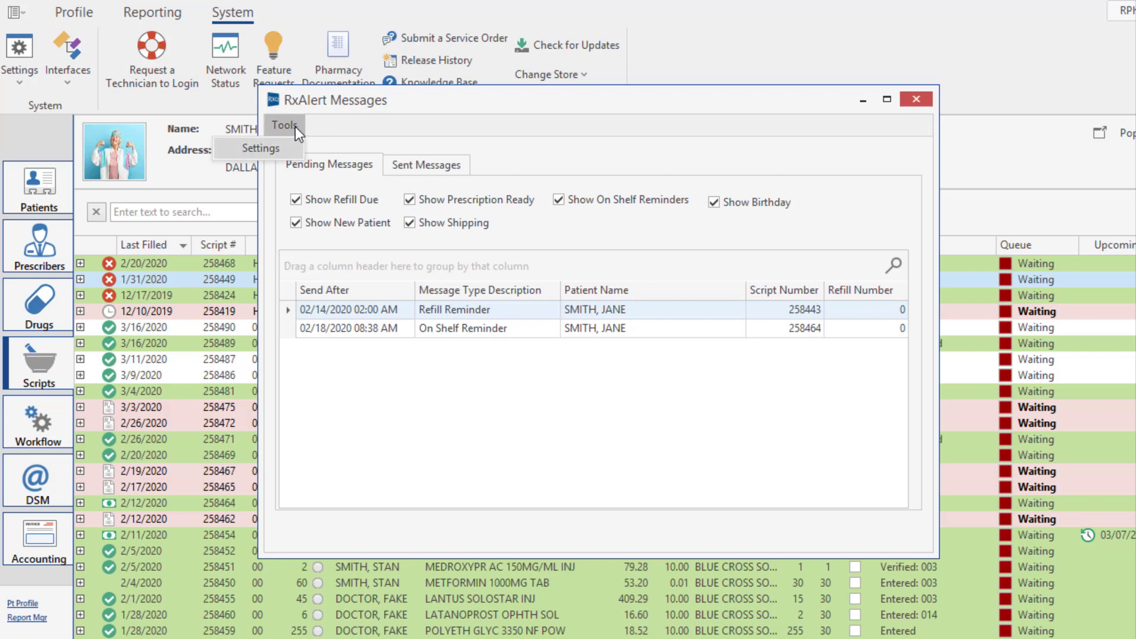
{"action": "left_click", "coordinate": [290, 148]}
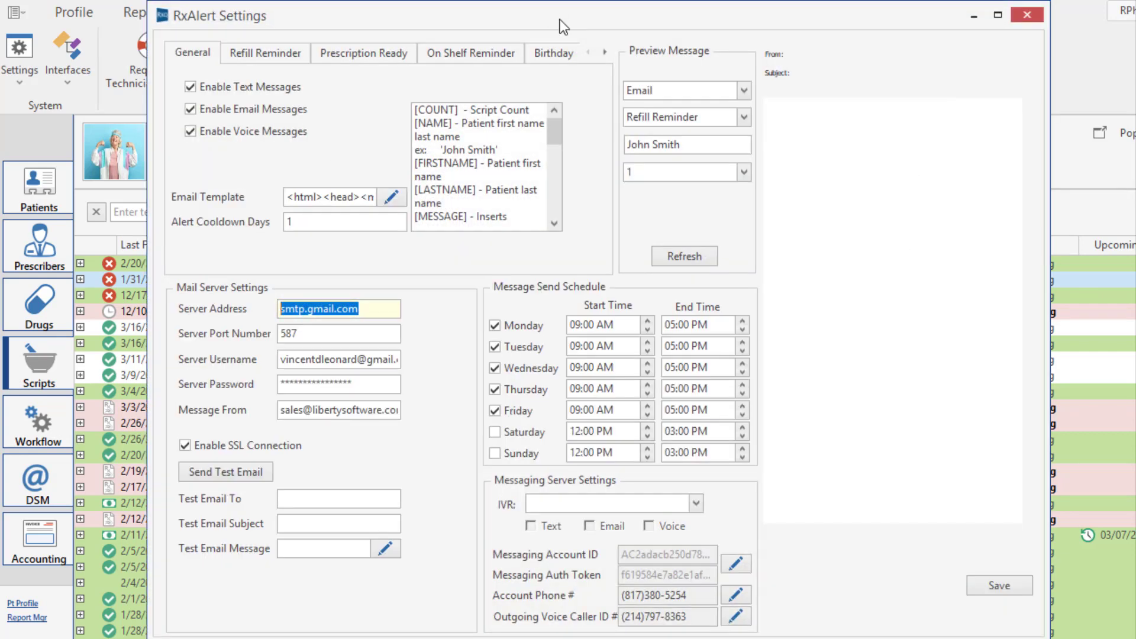
- Look through the alert message types available in the RxAlert settings and return to the General ones
{"action": "left_click", "coordinate": [605, 52]}
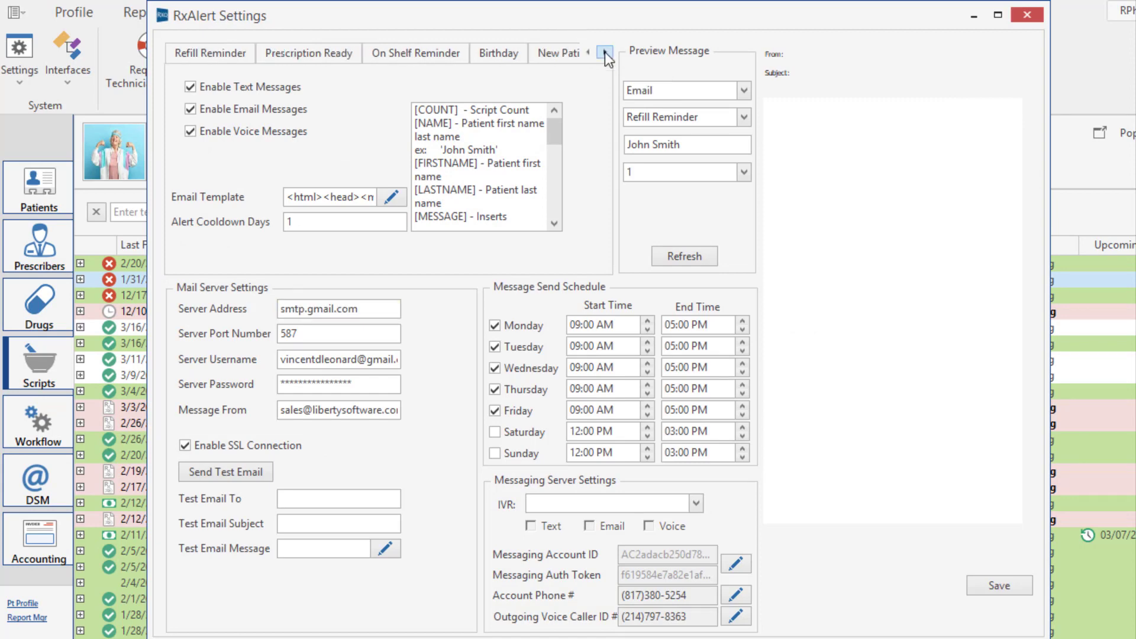
{"action": "left_click", "coordinate": [604, 52]}
{"action": "left_click", "coordinate": [605, 52]}
{"action": "left_click", "coordinate": [595, 52]}
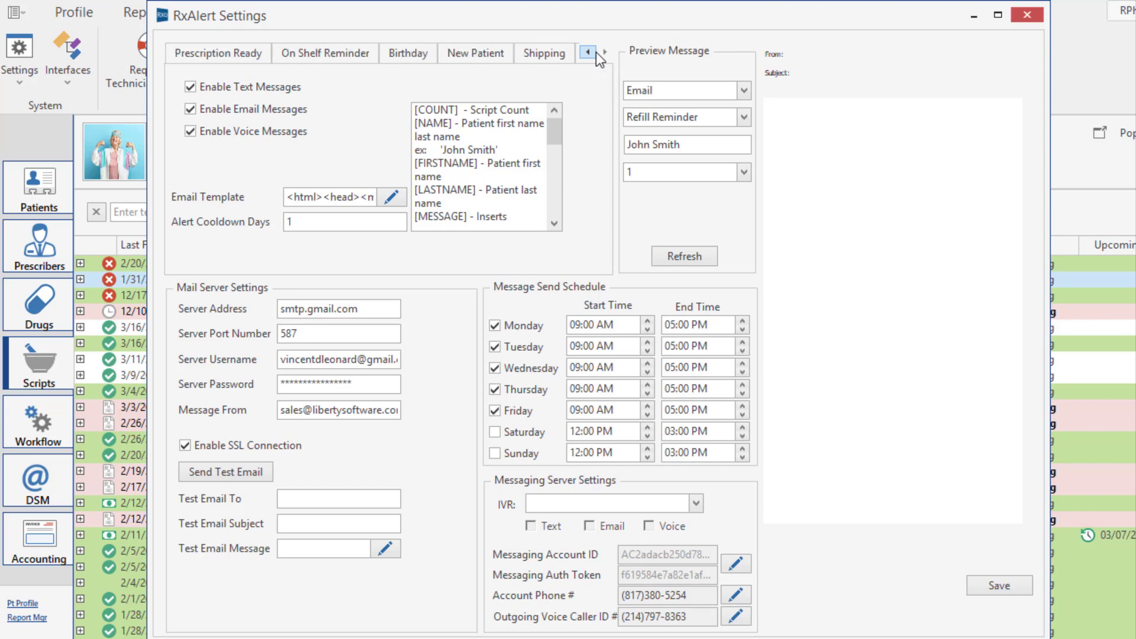
{"action": "left_click", "coordinate": [595, 52]}
{"action": "left_click", "coordinate": [595, 52]}
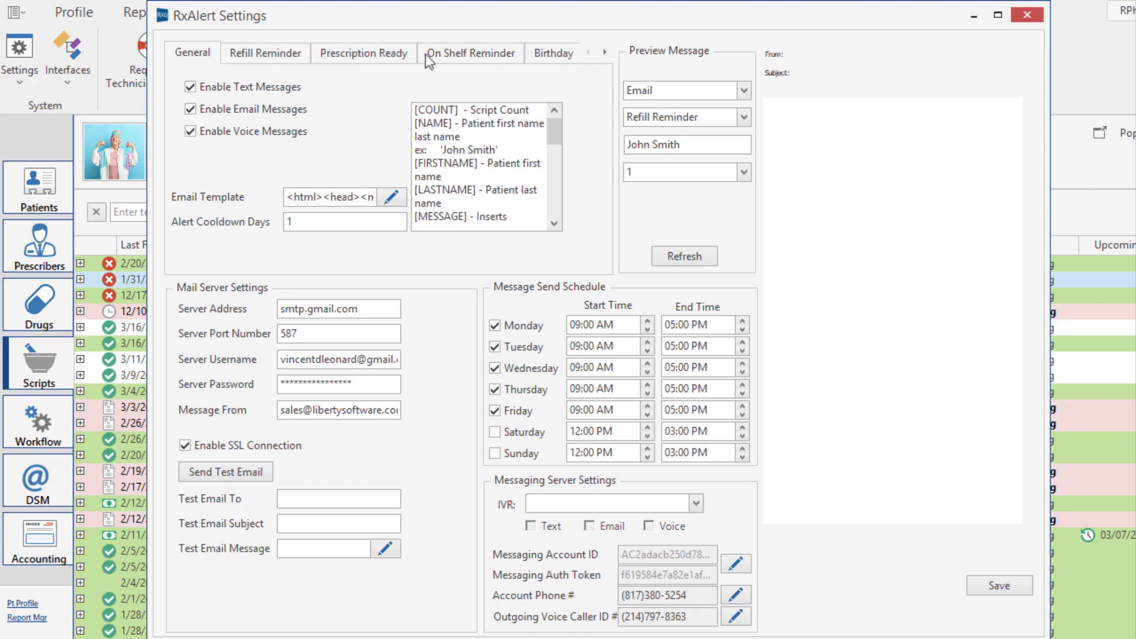
- View the Refill Reminder settings and open the Prescription Ready message settings
{"action": "left_click", "coordinate": [364, 58]}
{"action": "left_click", "coordinate": [250, 55]}
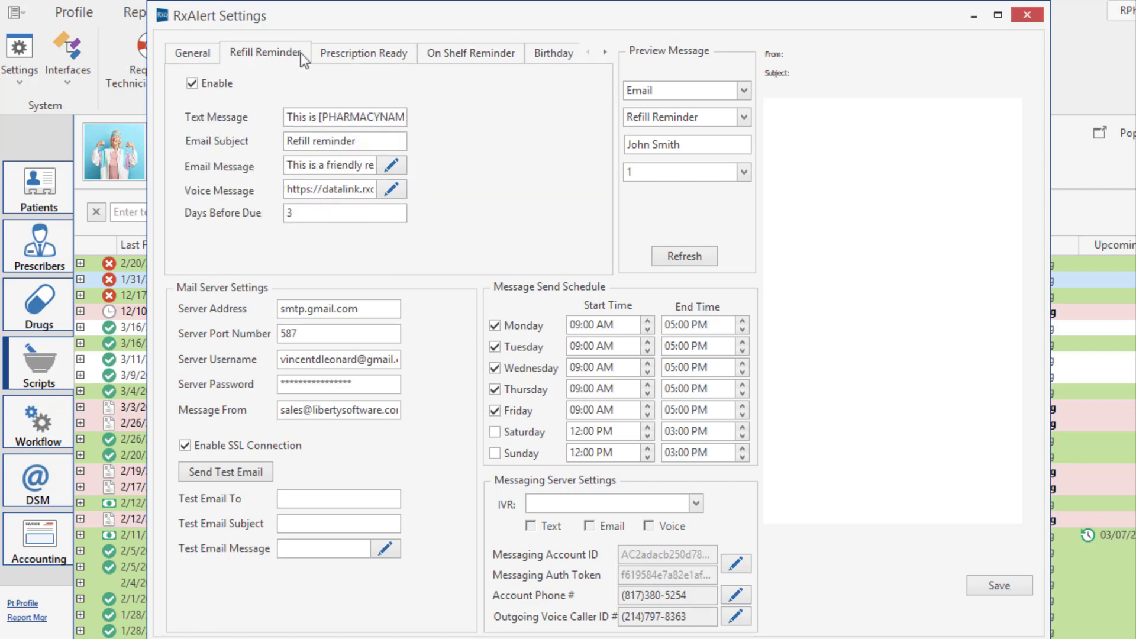
{"action": "left_click", "coordinate": [370, 55]}
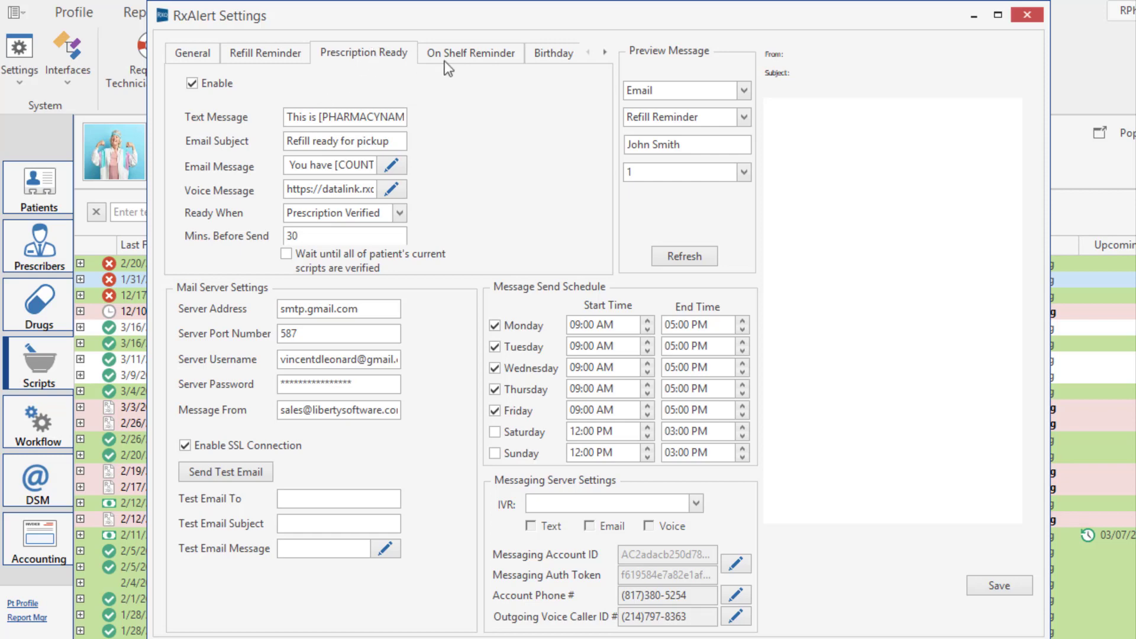
- Preview the message as Text with the Prescription Ready message type
{"action": "left_click", "coordinate": [741, 94]}
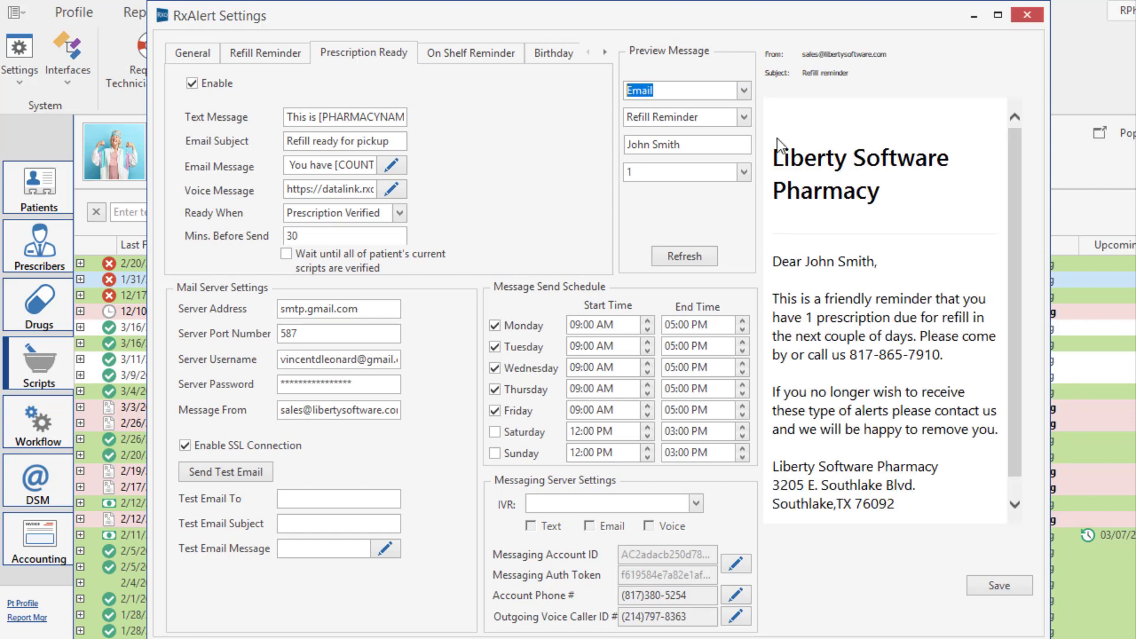
{"action": "left_click", "coordinate": [743, 91]}
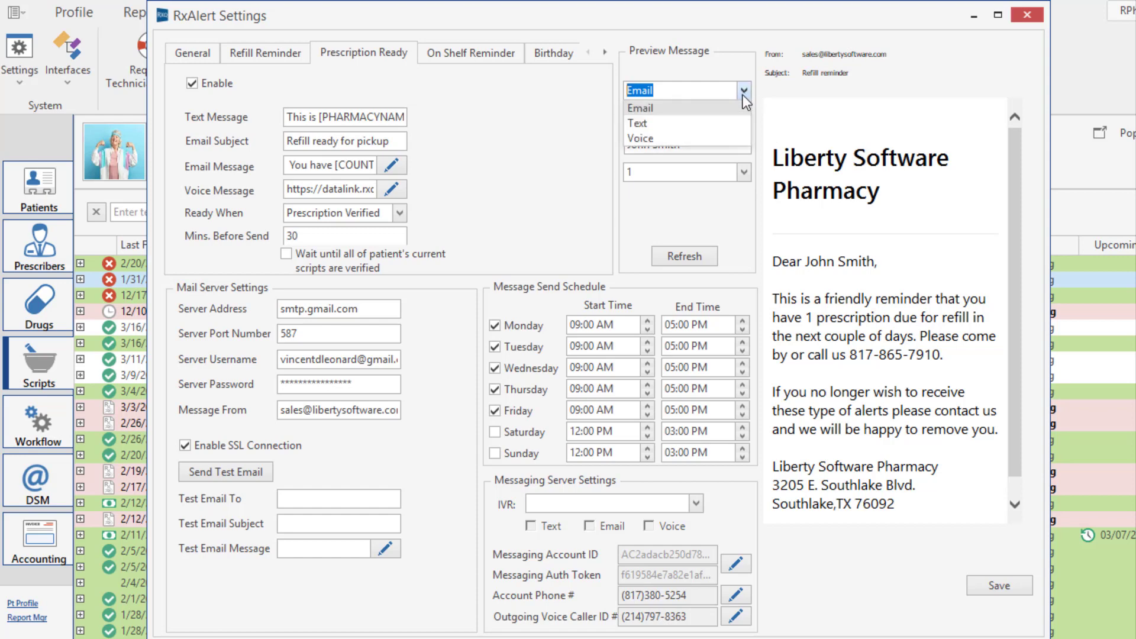
{"action": "left_click", "coordinate": [718, 123]}
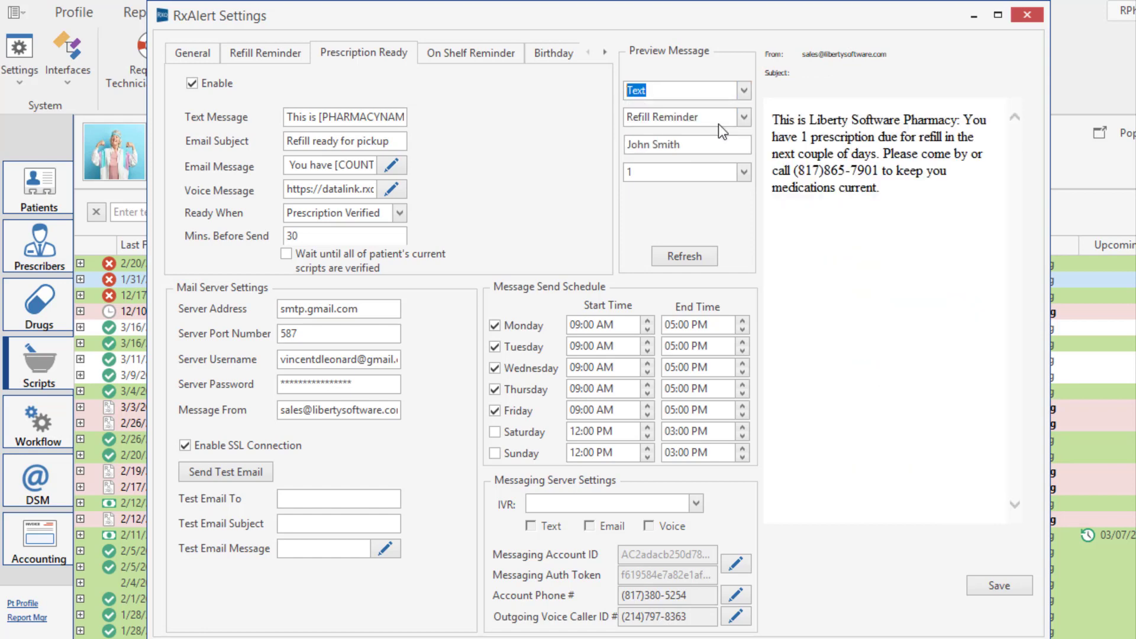
{"action": "left_click", "coordinate": [743, 117]}
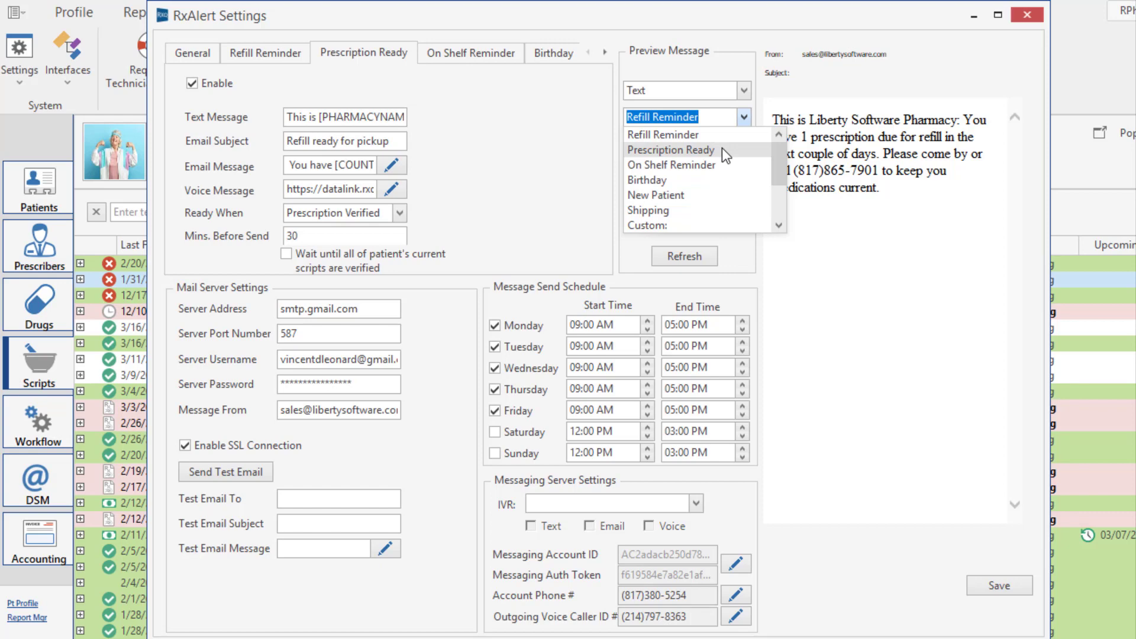
{"action": "left_click", "coordinate": [722, 150]}
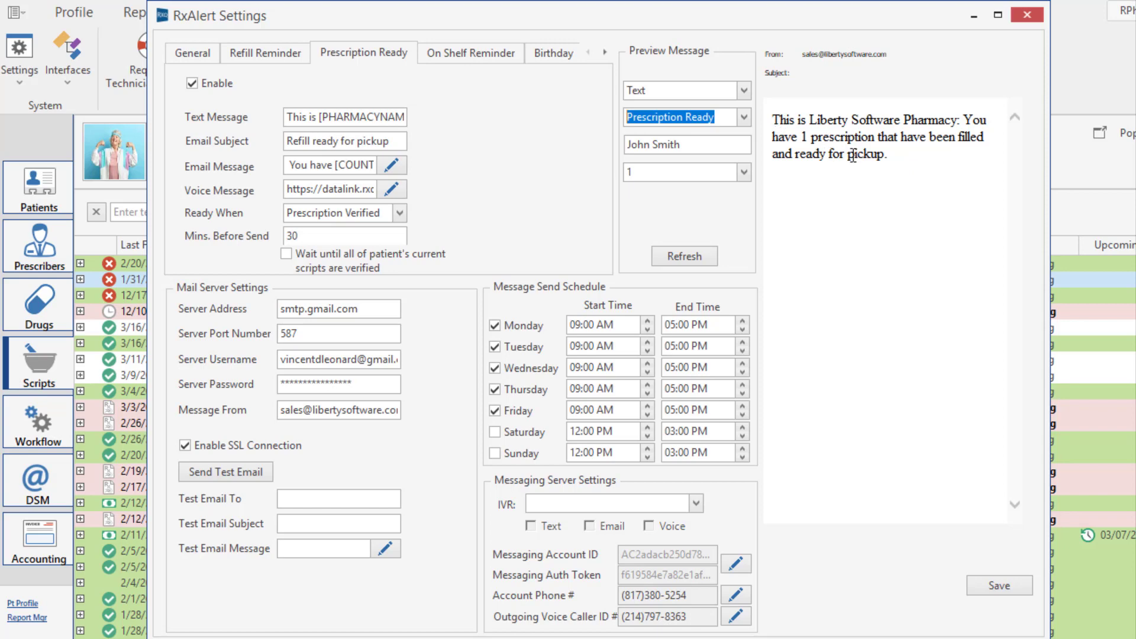
- Paste the copied notice starting "RX PICK-UP ALLOWED ONLY VIA DRIVE THRU" at the beginning of the Prescription Ready text message and refresh the preview
{"action": "left_click", "coordinate": [308, 113]}
{"action": "key", "text": "ctrl+a"}
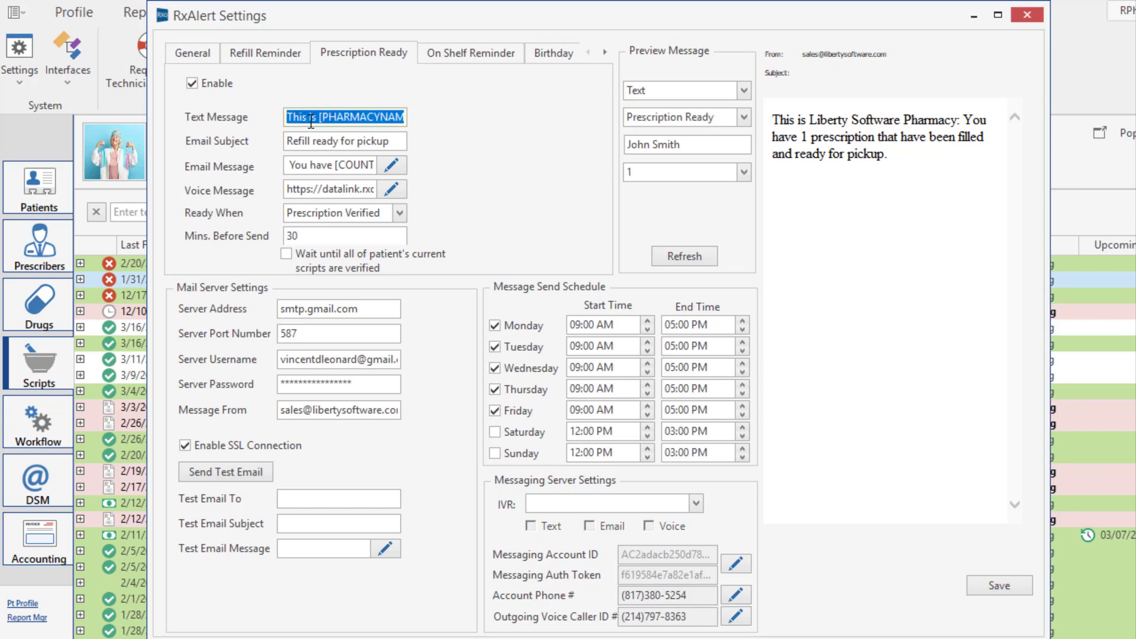
{"action": "key", "text": "Home"}
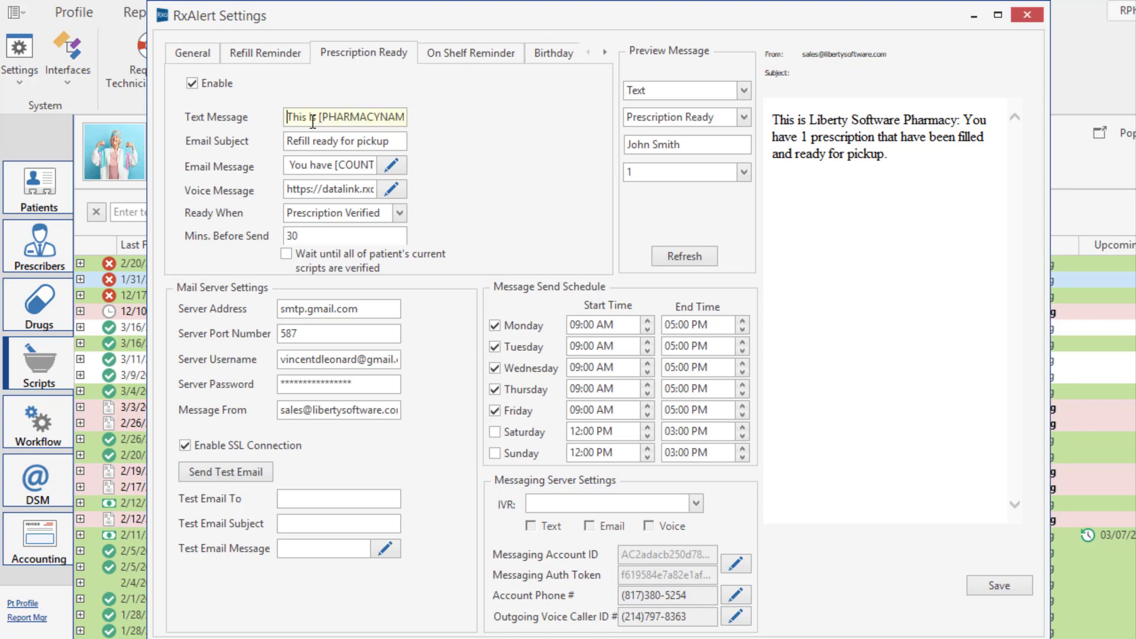
{"action": "key", "text": "ctrl+a"}
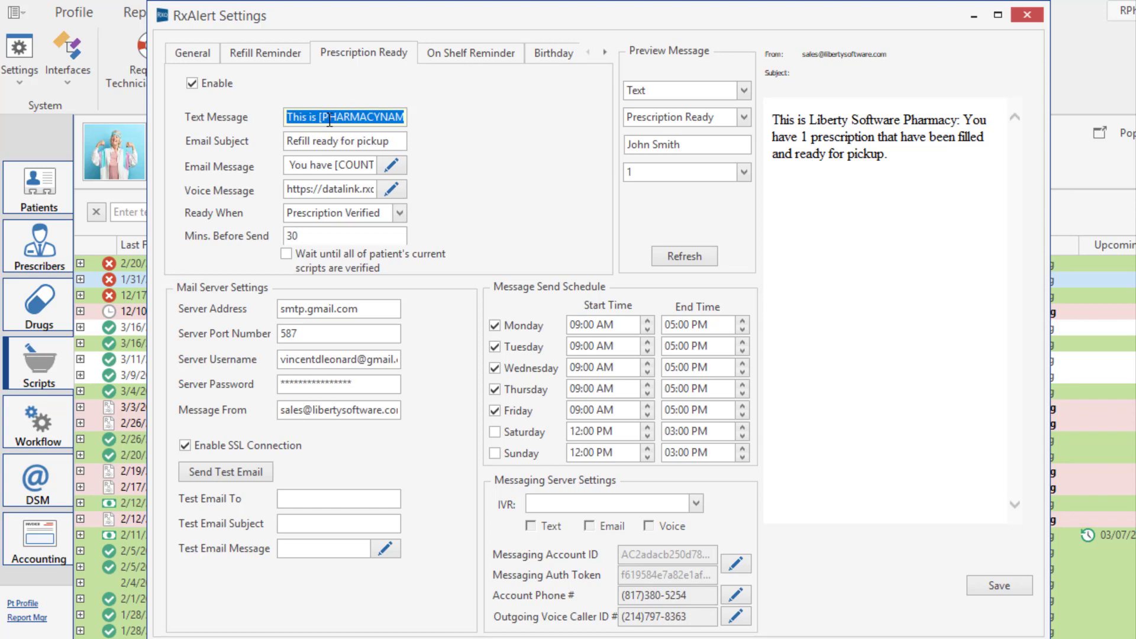
{"action": "left_click", "coordinate": [318, 122]}
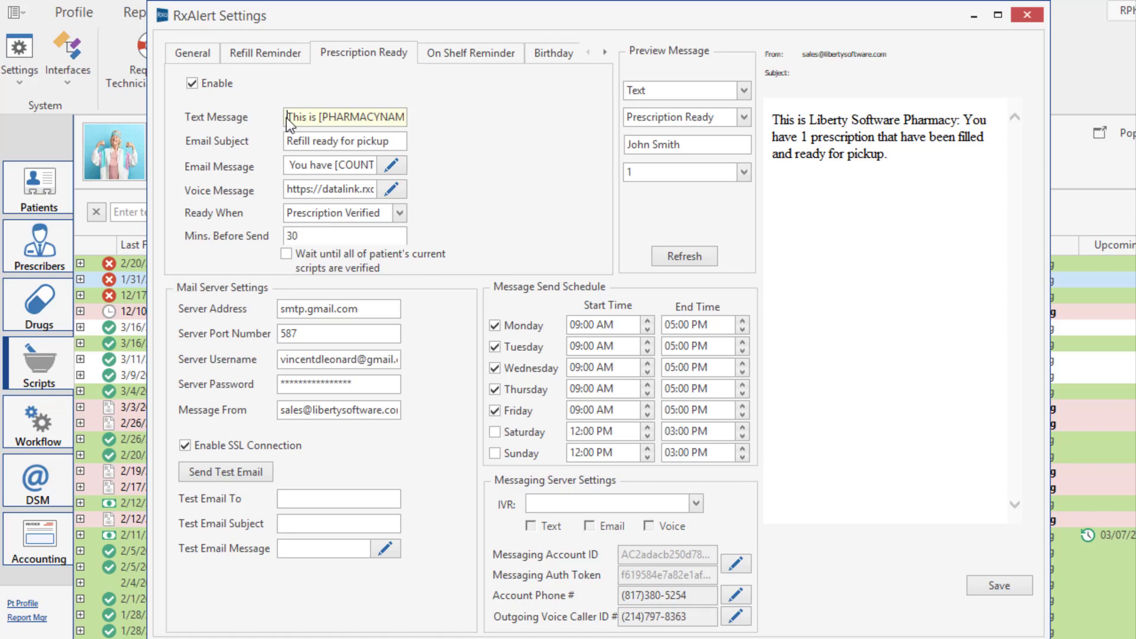
{"action": "right_click", "coordinate": [288, 120]}
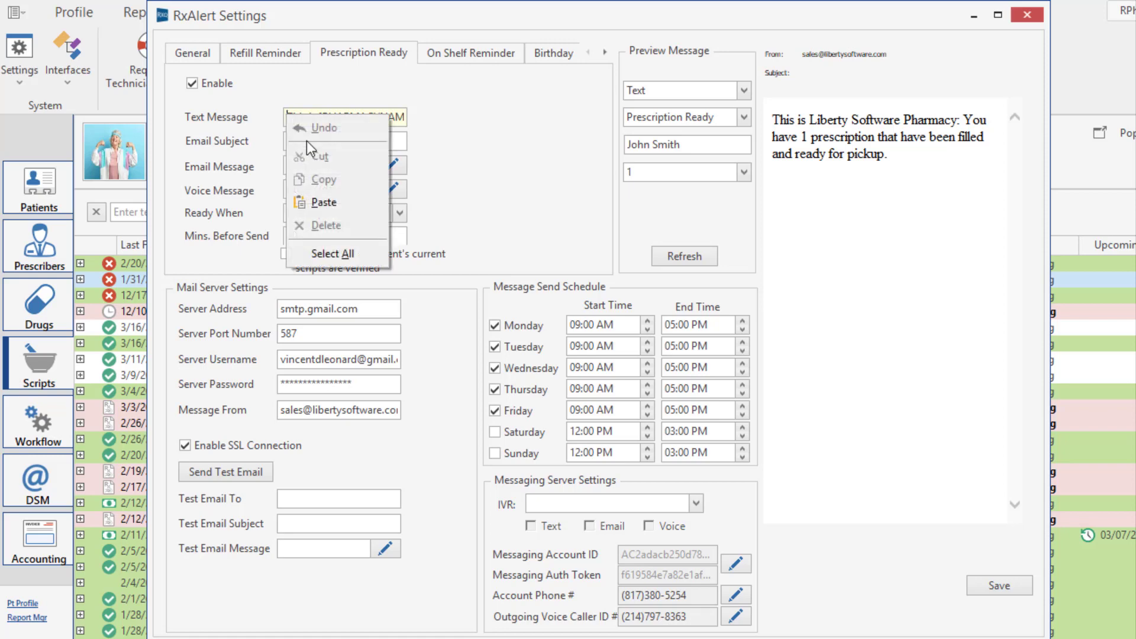
{"action": "left_click", "coordinate": [340, 204]}
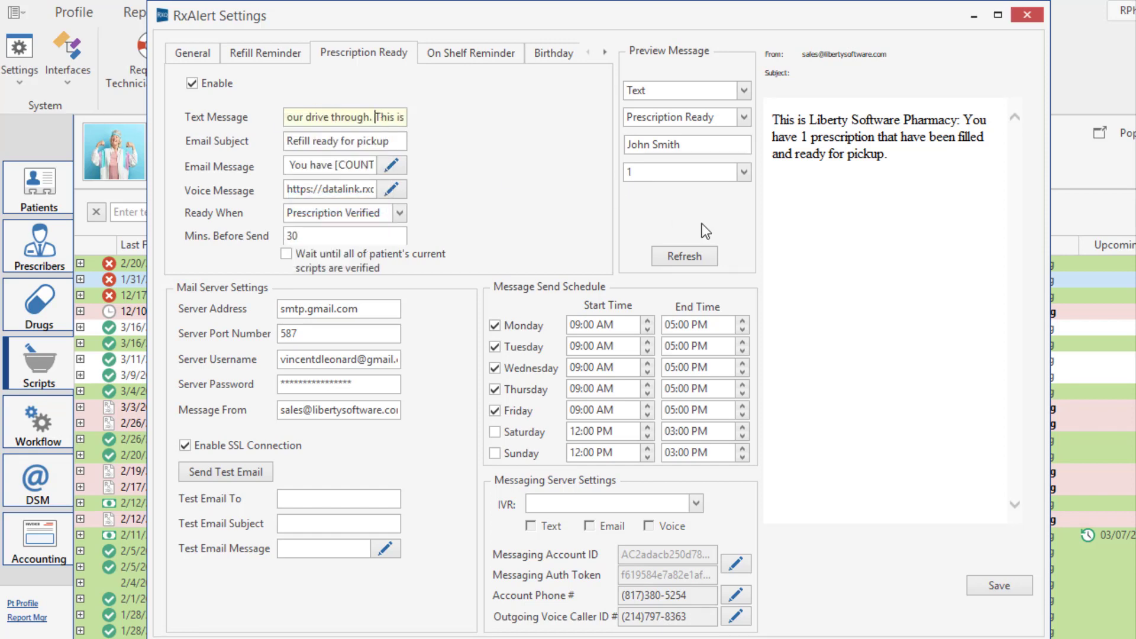
{"action": "left_click", "coordinate": [685, 256]}
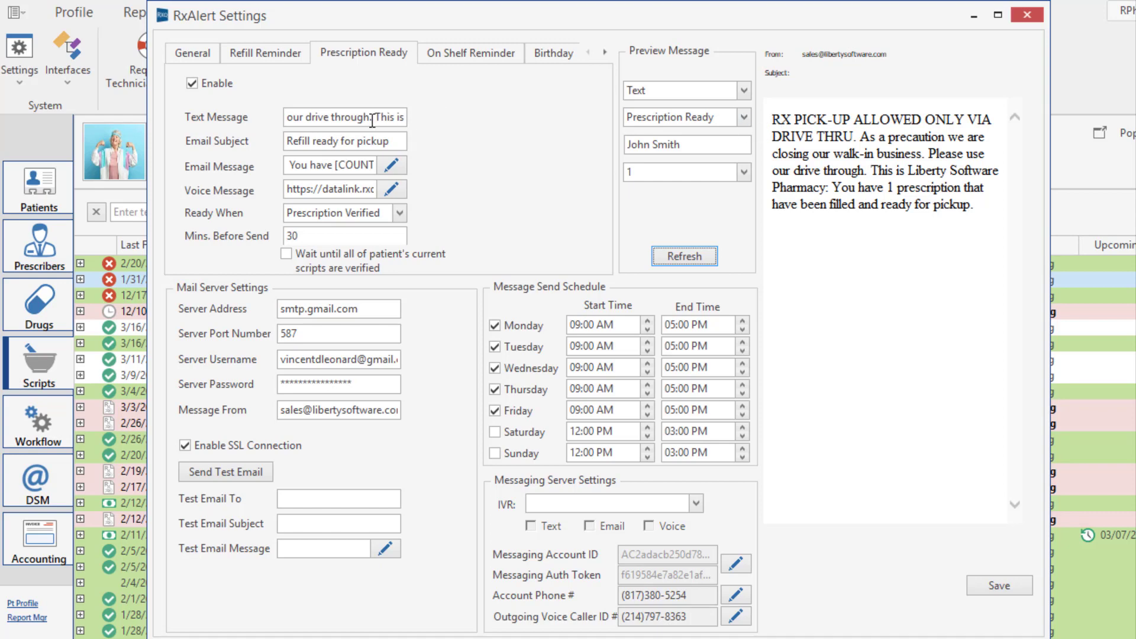
- Check the beginning of the Prescription Ready text message and save the RxAlert settings
{"action": "left_click", "coordinate": [327, 117]}
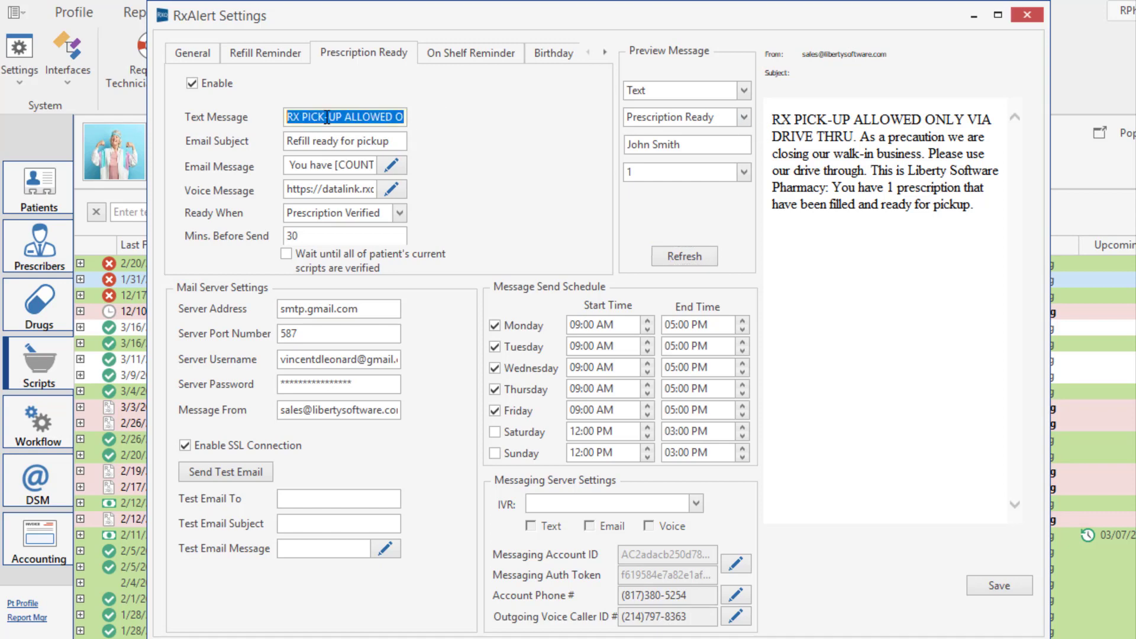
{"action": "left_click", "coordinate": [291, 118]}
{"action": "right_click", "coordinate": [291, 120]}
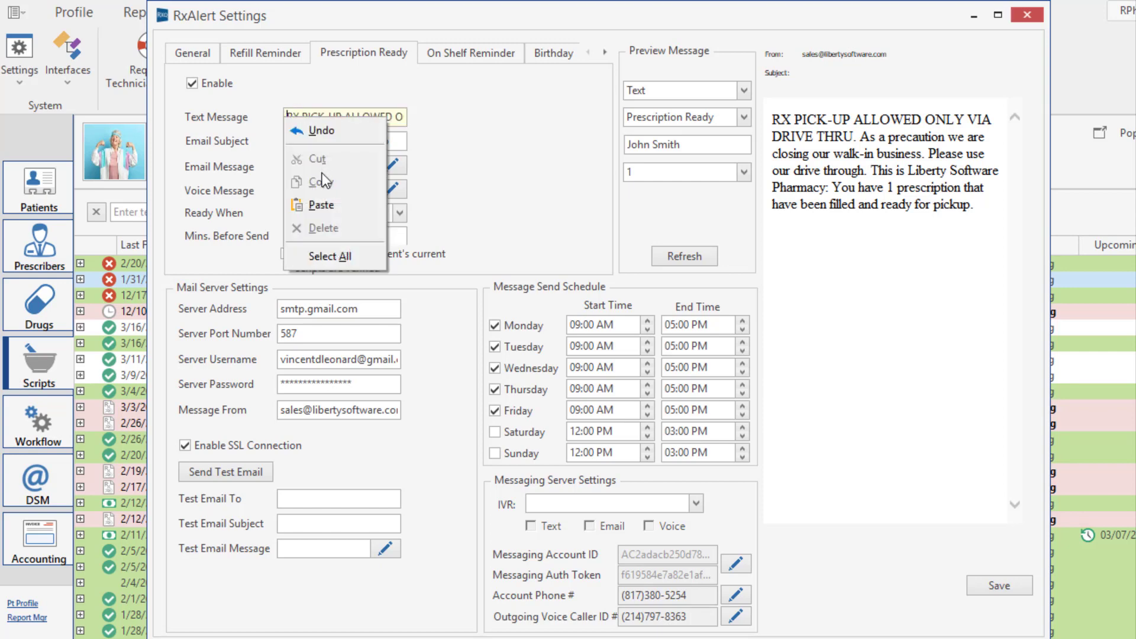
{"action": "left_click", "coordinate": [329, 255]}
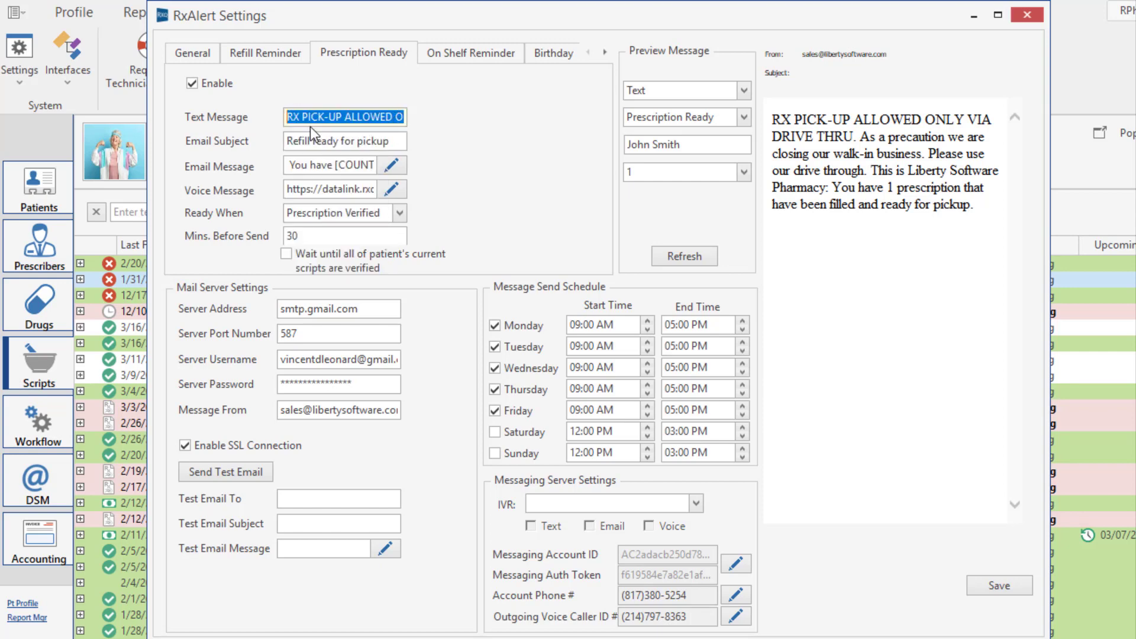
{"action": "key", "text": "Home"}
{"action": "key", "text": "Right"}
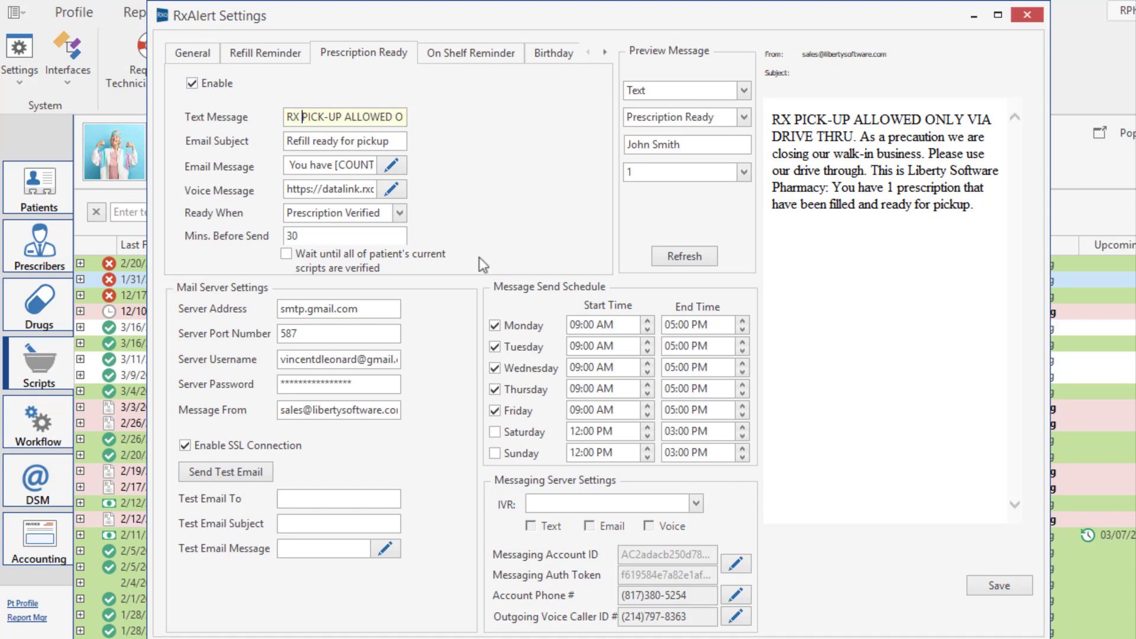
{"action": "left_click", "coordinate": [985, 584]}
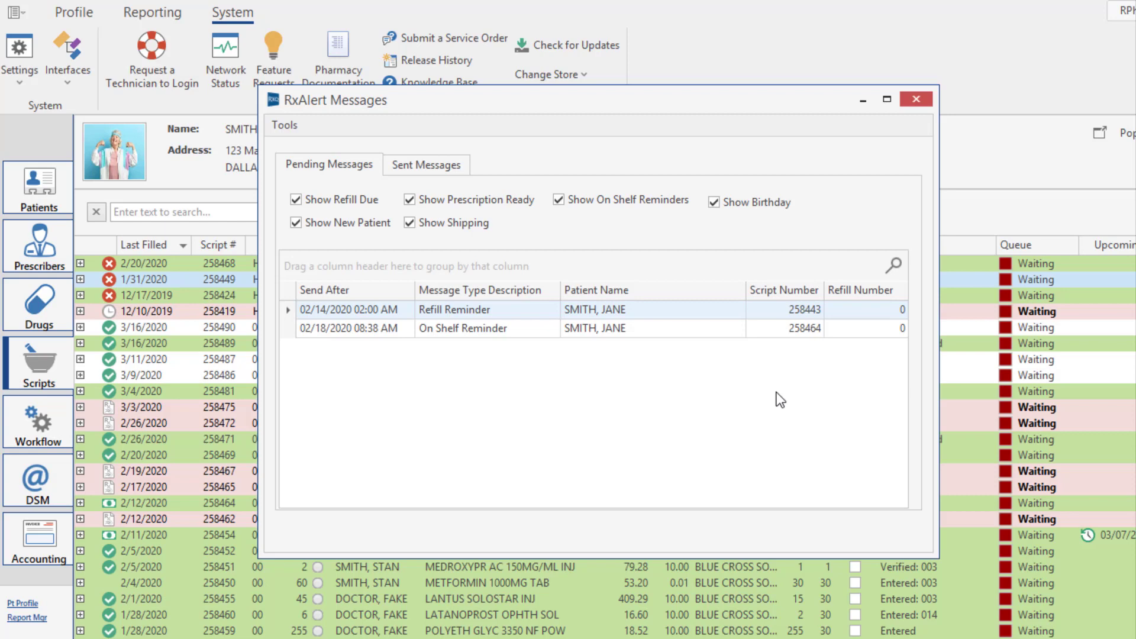
- Reopen the RxAlert settings and look through the remaining message types
{"action": "left_click", "coordinate": [293, 130]}
{"action": "left_click", "coordinate": [297, 150]}
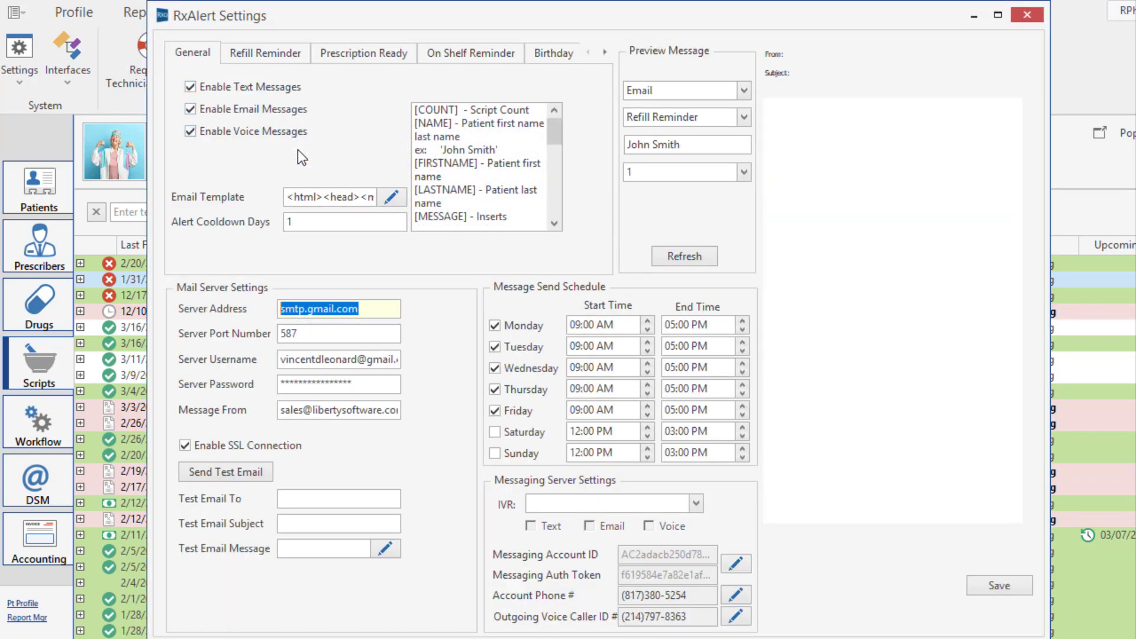
{"action": "left_click", "coordinate": [606, 52]}
{"action": "left_click", "coordinate": [606, 52]}
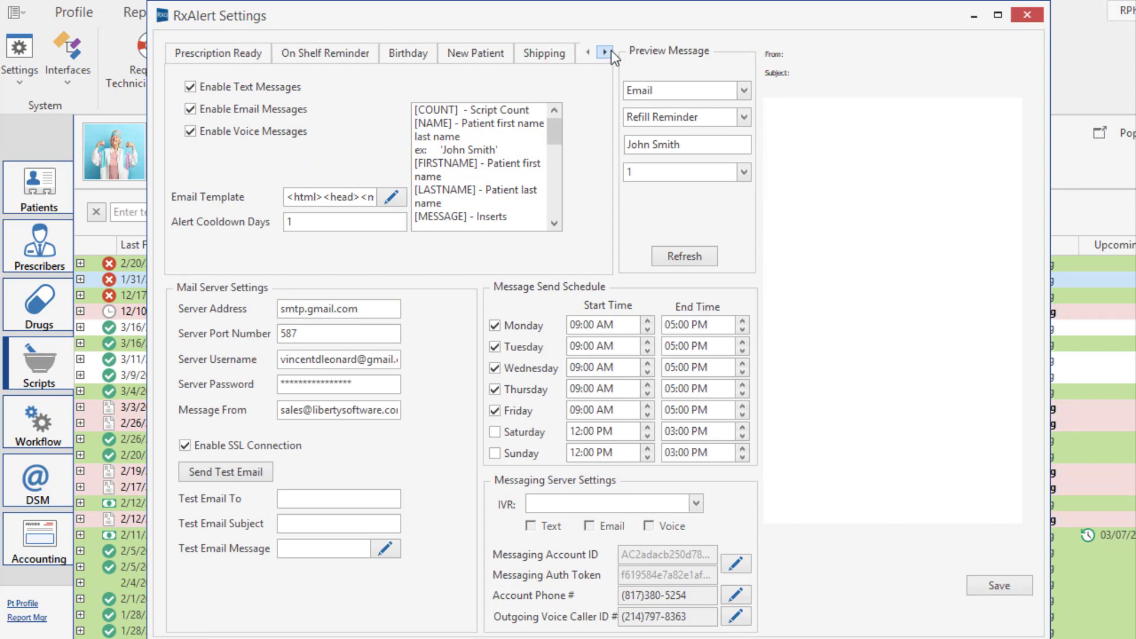
{"action": "left_click", "coordinate": [599, 52]}
{"action": "left_click", "coordinate": [498, 58]}
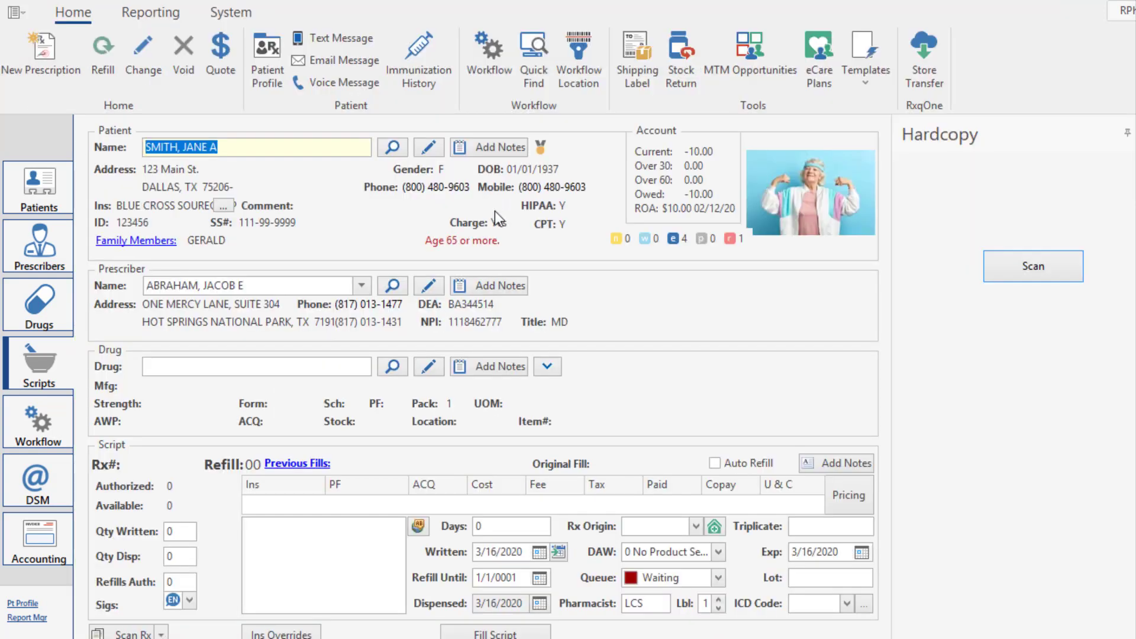
- View the form for sending the current patient a text message and close it without sending
{"action": "left_click", "coordinate": [340, 36]}
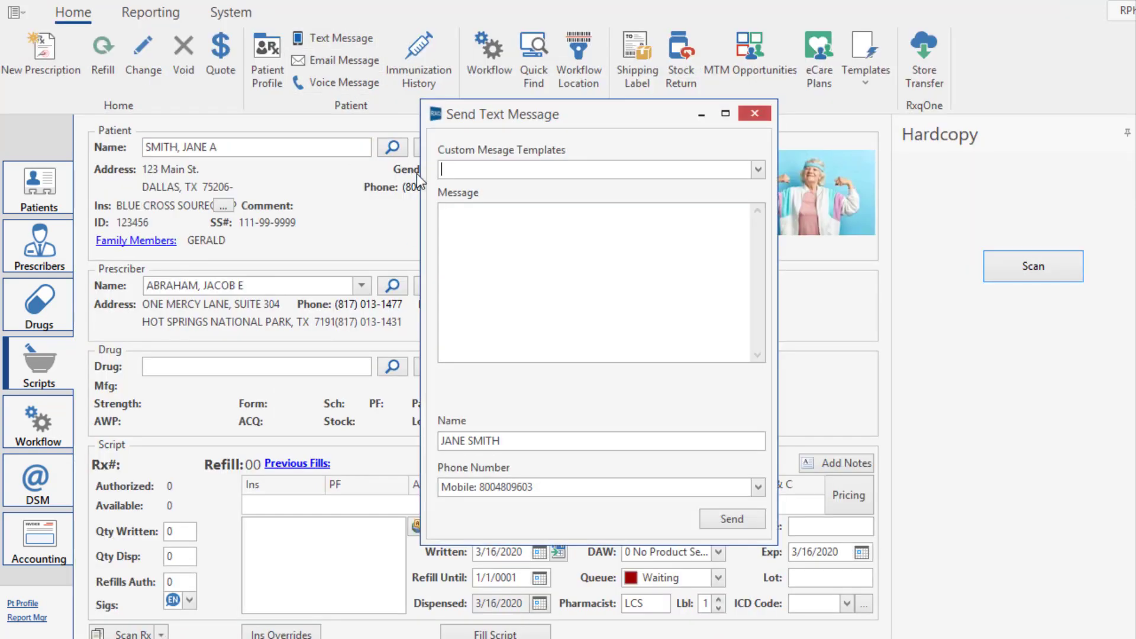
{"action": "left_click", "coordinate": [755, 118]}
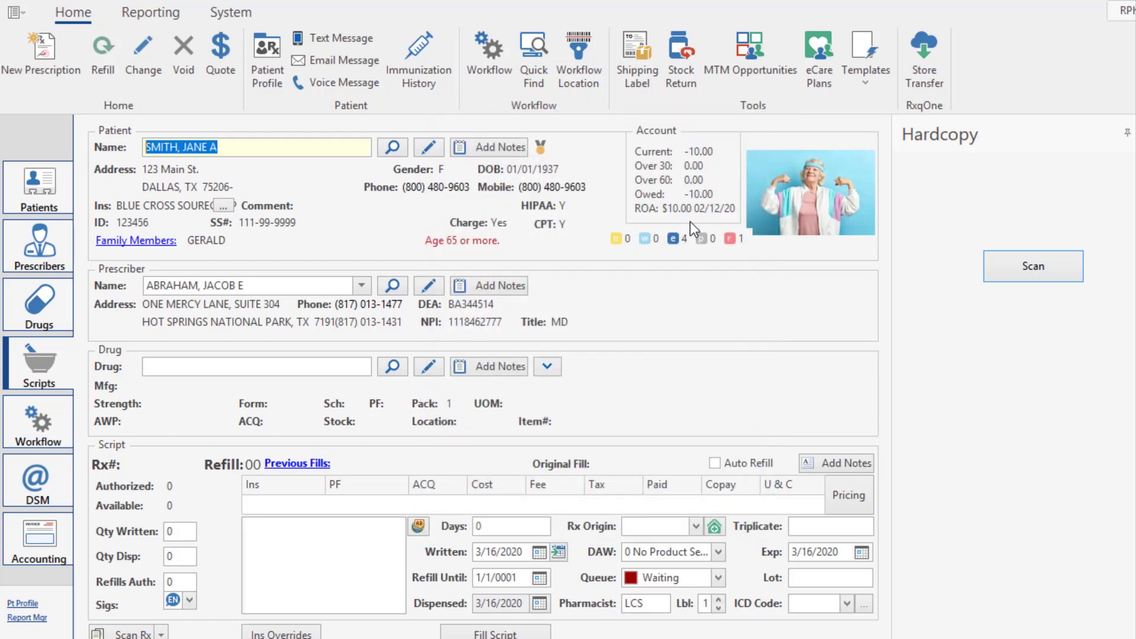